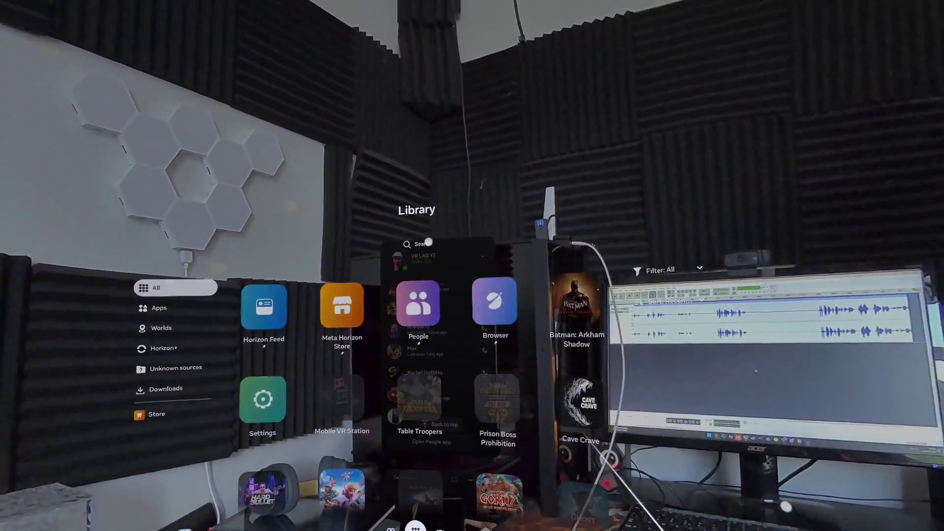
Search the app library for "set".
{"action": "left_click", "coordinate": [428, 242]}
{"action": "type", "text": "set"}
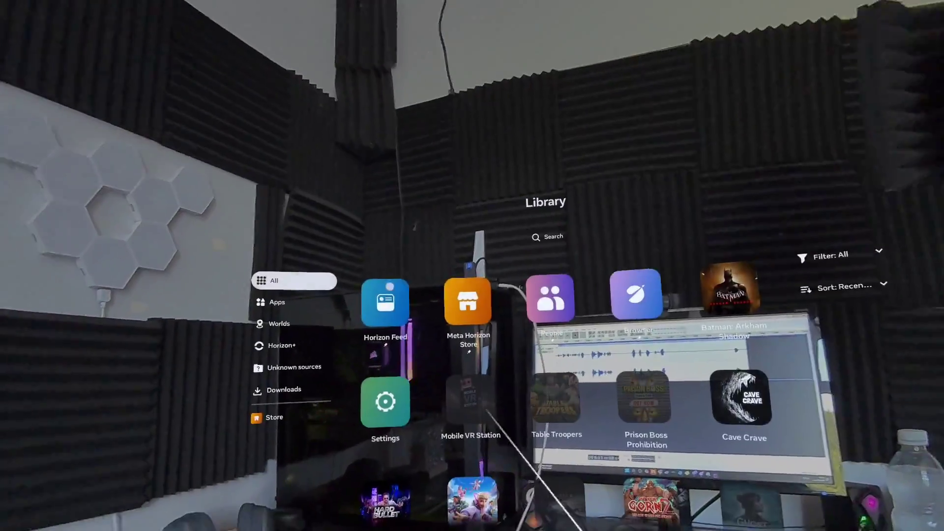
Find "mobile vr station" in the Meta Horizon Store and start downloading the app.
{"action": "left_click", "coordinate": [268, 417]}
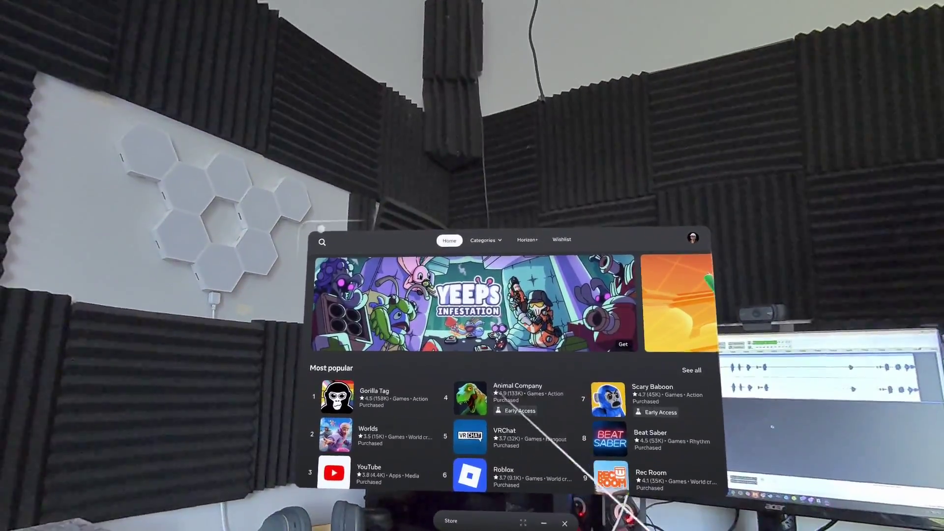
{"action": "left_click", "coordinate": [309, 231]}
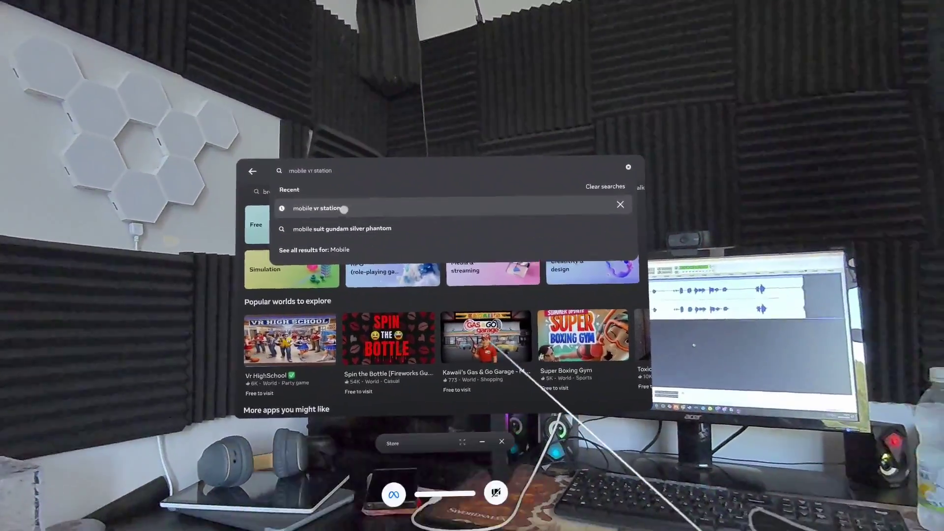
{"action": "left_click", "coordinate": [344, 209]}
{"action": "left_click", "coordinate": [322, 226]}
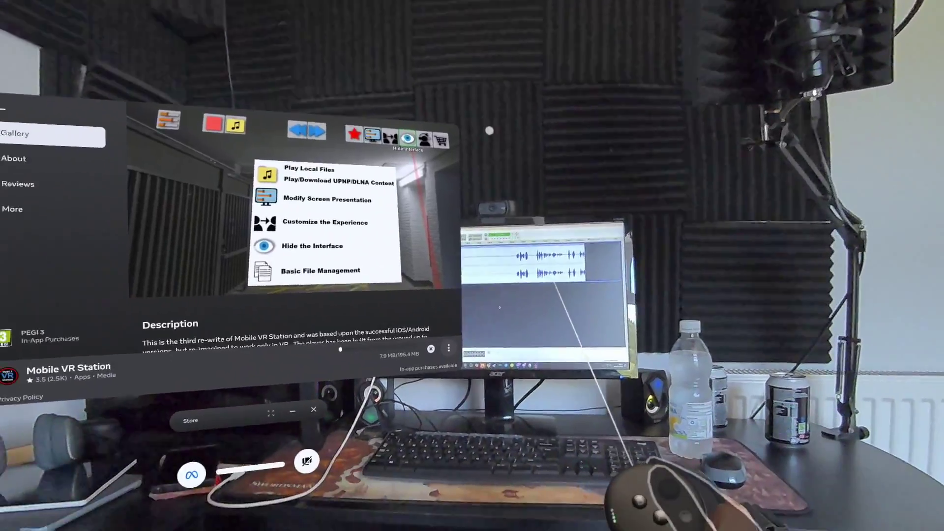
Switch to the browser, go to sidequestvr.com and search the site for "Sidequest".
{"action": "key", "text": "super"}
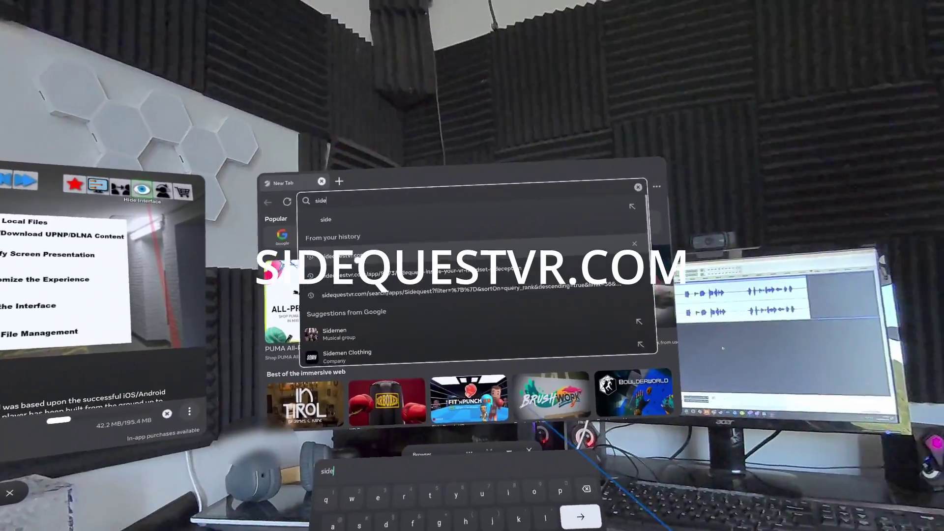
{"action": "key", "text": "Return"}
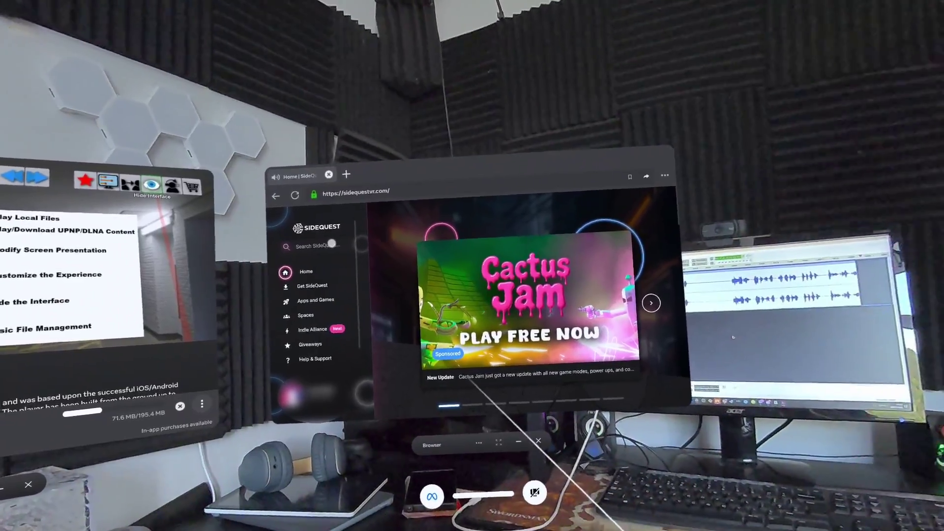
{"action": "type", "text": "S"}
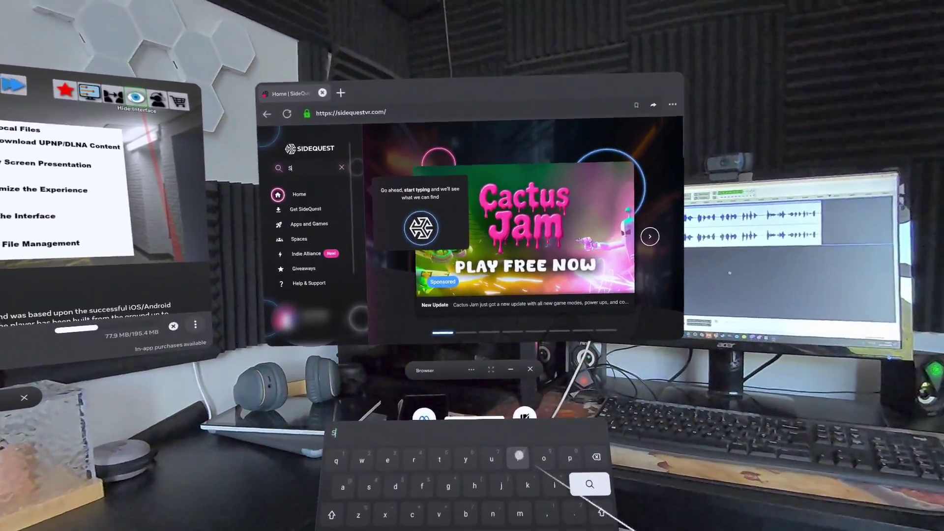
{"action": "type", "text": "ideques"}
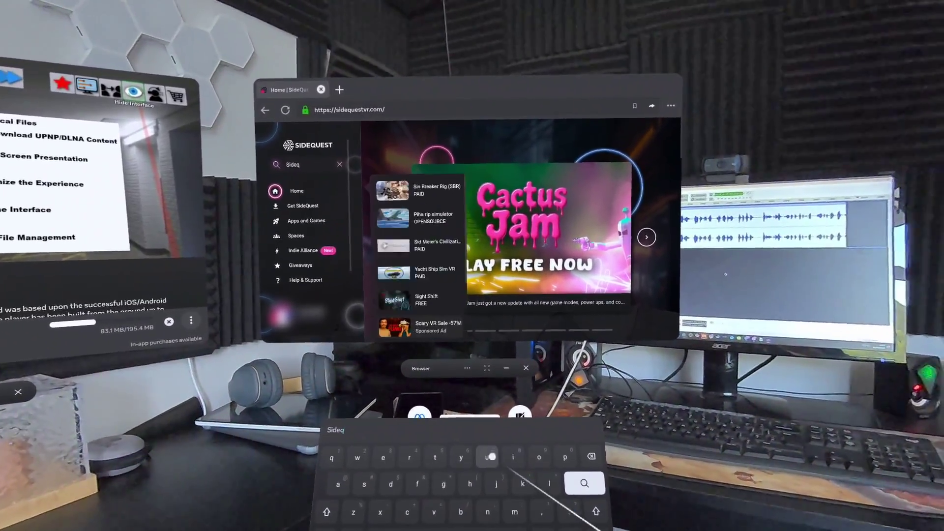
{"action": "type", "text": "t"}
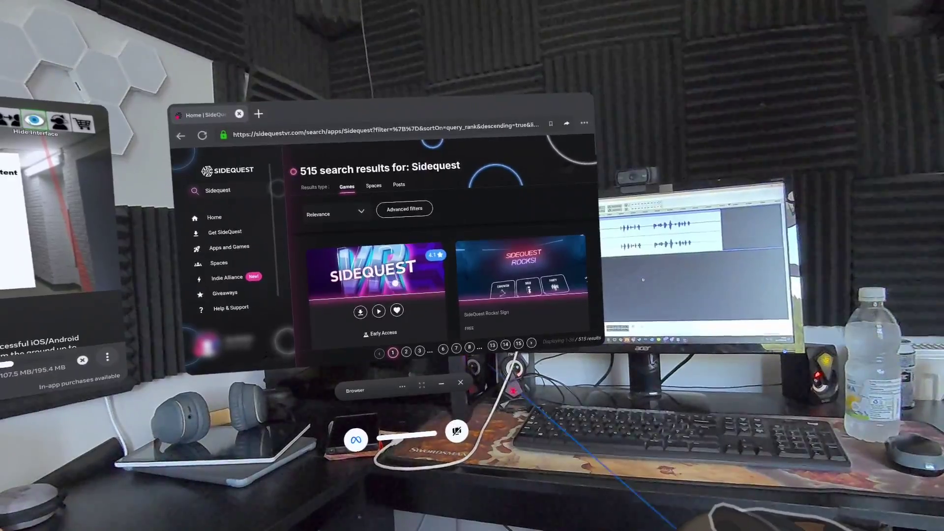
Open the SideQuest listing and download app-release.apk from the assets on its GitHub releases page.
{"action": "left_click", "coordinate": [395, 284]}
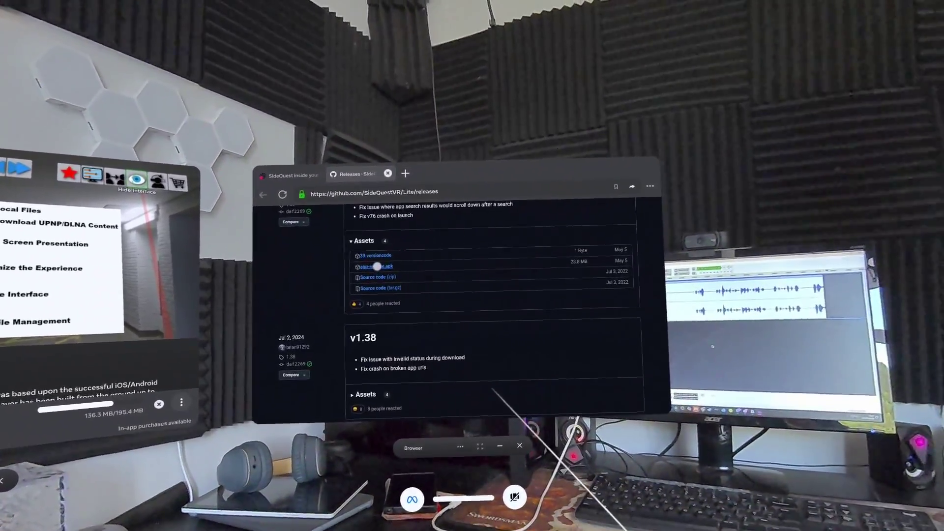
{"action": "left_click", "coordinate": [386, 271]}
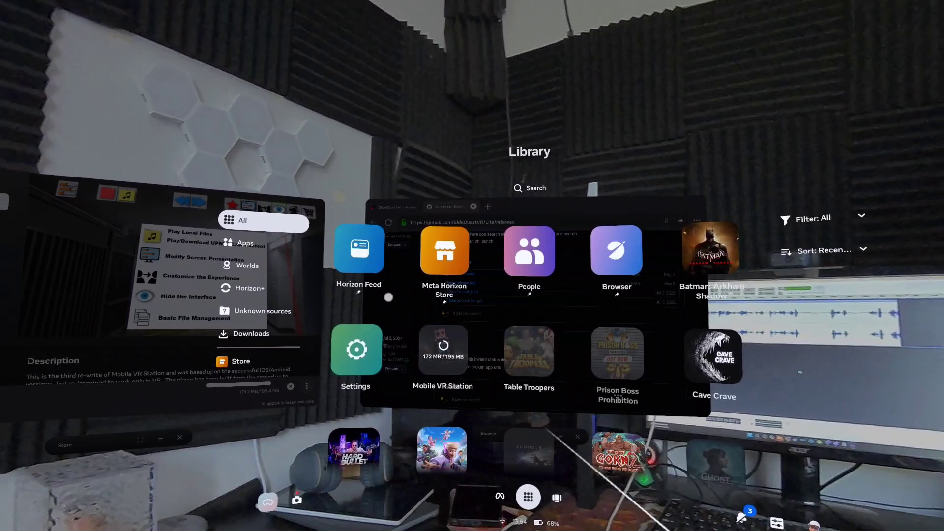
Launch Mobile VR Station from the library and continue past its tips screen.
{"action": "left_click", "coordinate": [443, 350]}
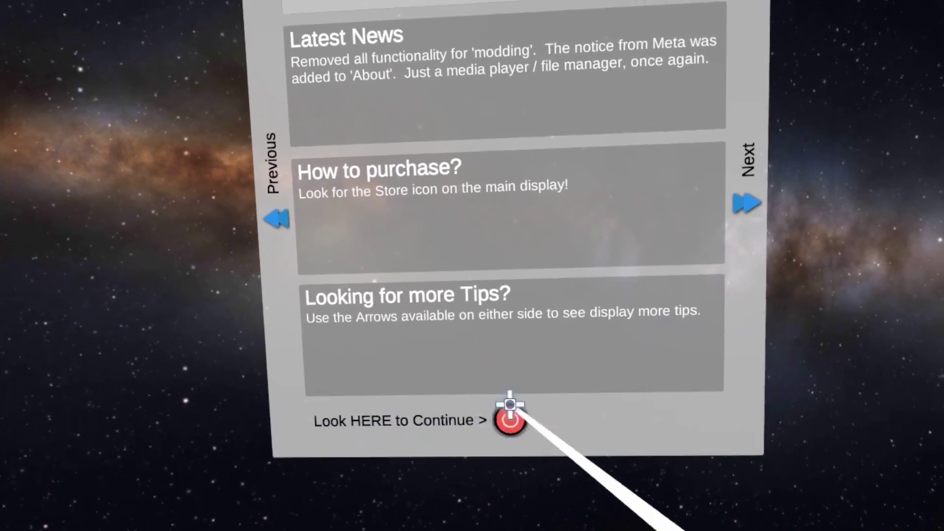
{"action": "left_click", "coordinate": [503, 431]}
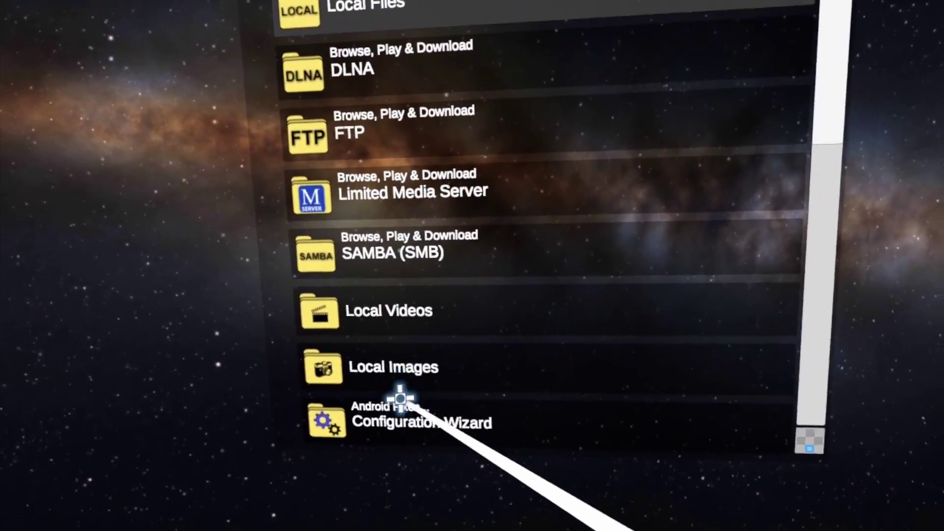
Open the Android file manager with Open Files - All, found under Configure Manage All Files in the Configuration Wizard.
{"action": "left_click", "coordinate": [401, 386]}
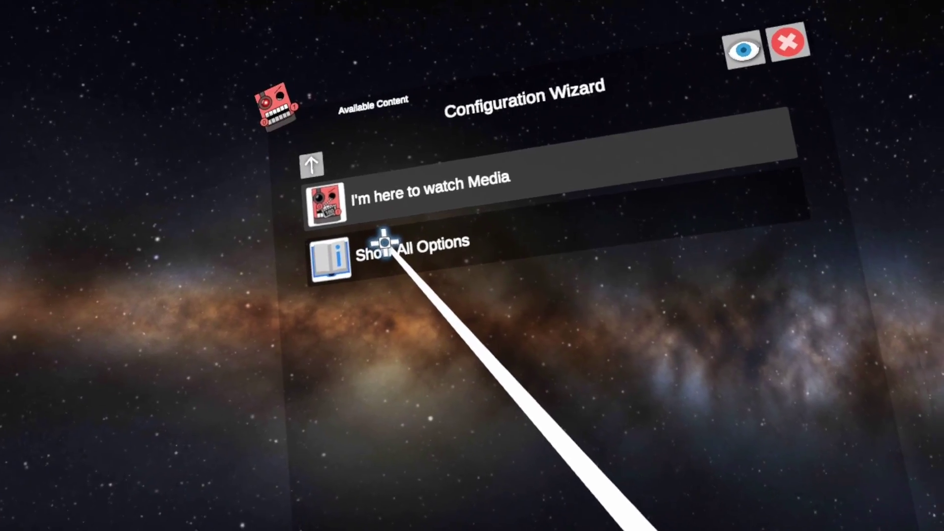
{"action": "left_click", "coordinate": [380, 140]}
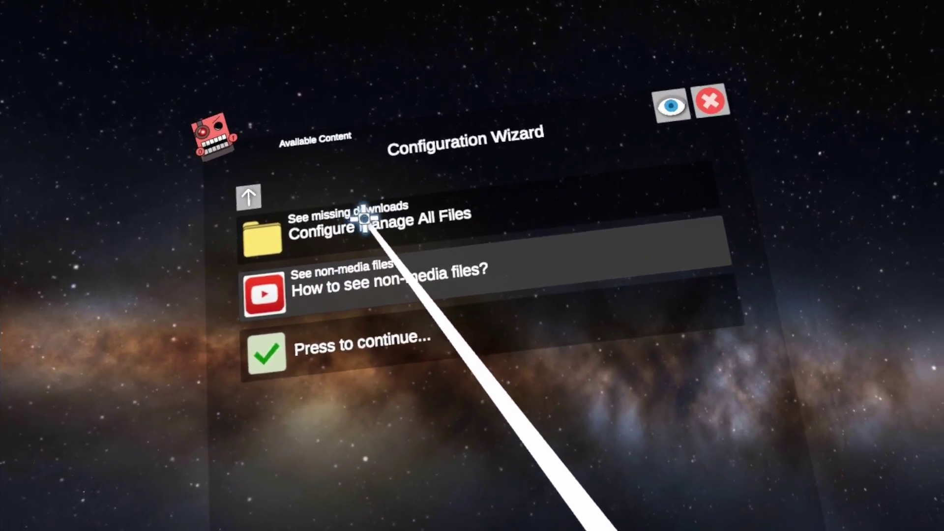
{"action": "left_click", "coordinate": [411, 219]}
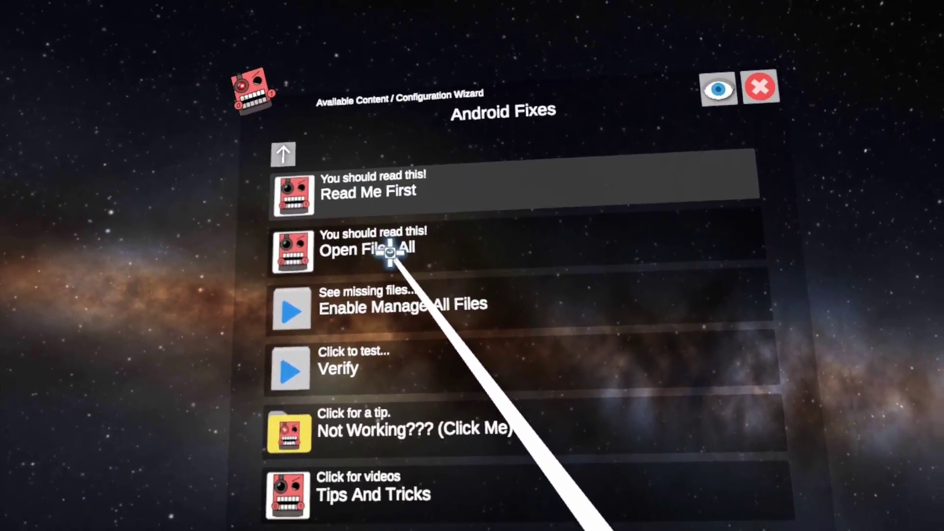
{"action": "left_click", "coordinate": [390, 251]}
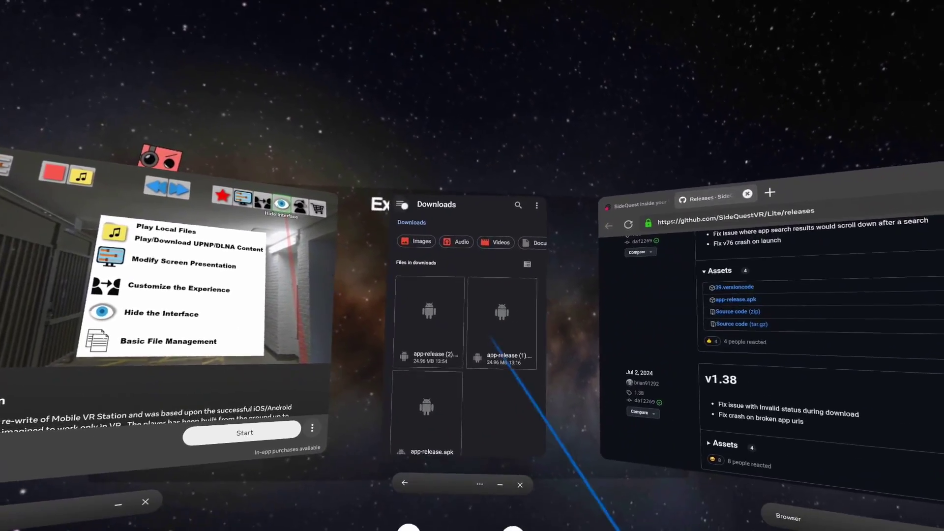
Install app-release.apk from the headset's Downloads folder and open the installed SideQuest app.
{"action": "left_click", "coordinate": [316, 222]}
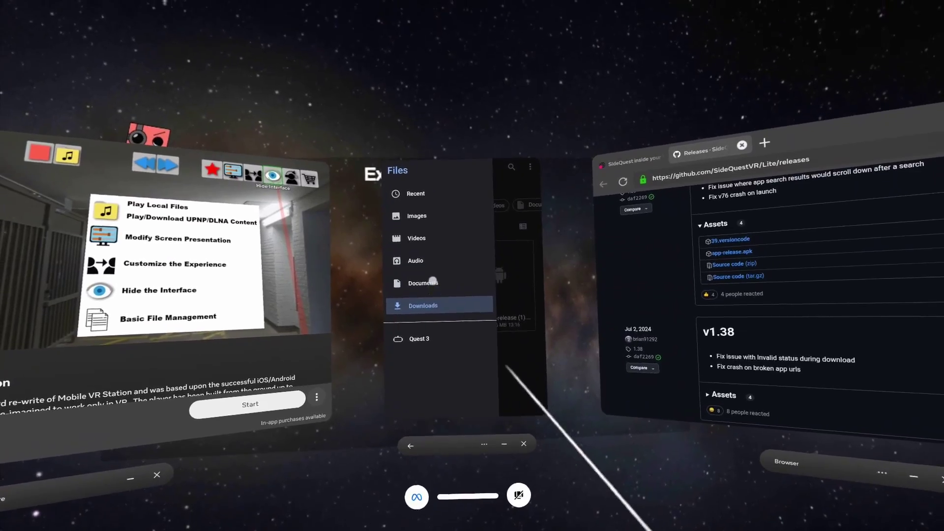
{"action": "left_click", "coordinate": [423, 294]}
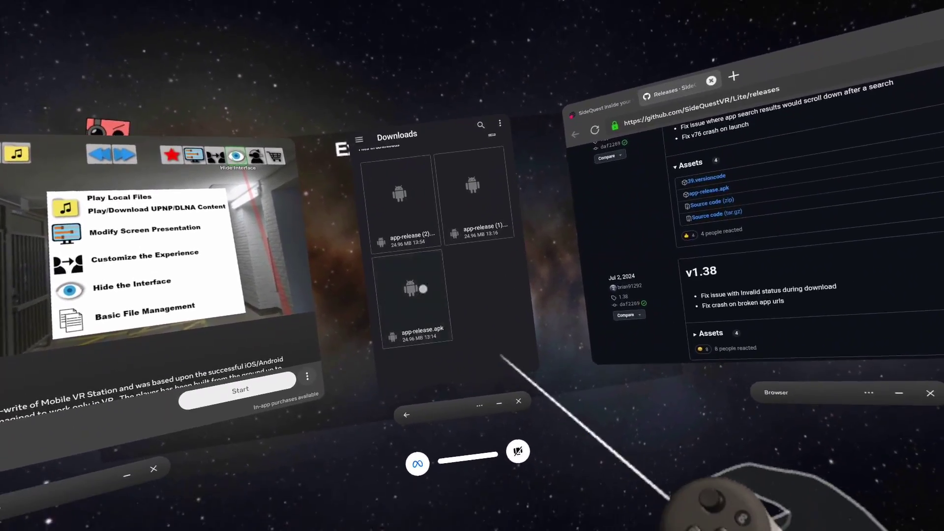
{"action": "left_click", "coordinate": [423, 289]}
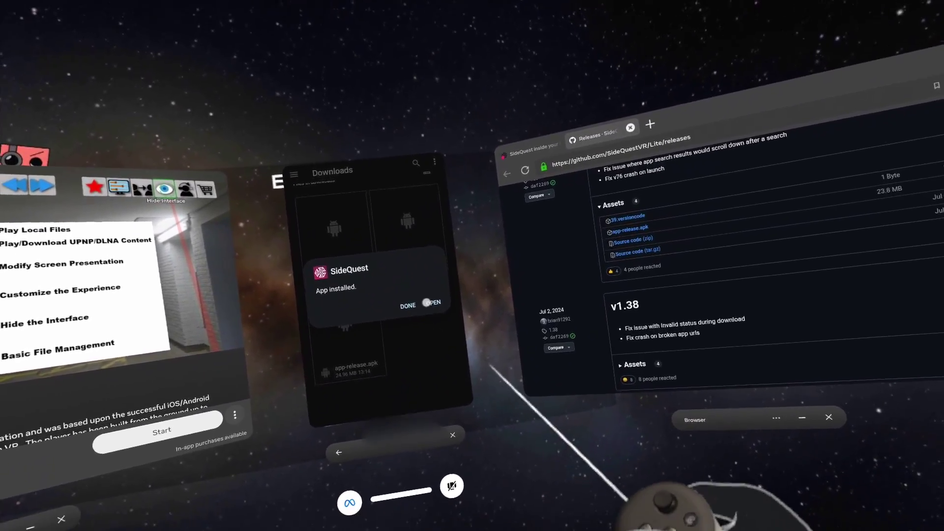
{"action": "left_click", "coordinate": [447, 320]}
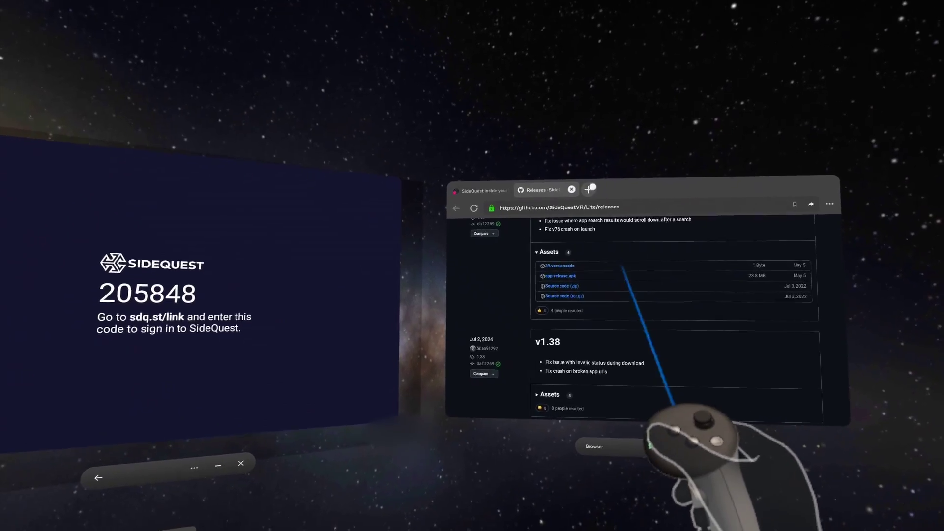
Open sdq.st/link in a new browser tab and enter the 6-digit link code to connect SideQuest to the account.
{"action": "left_click", "coordinate": [593, 197]}
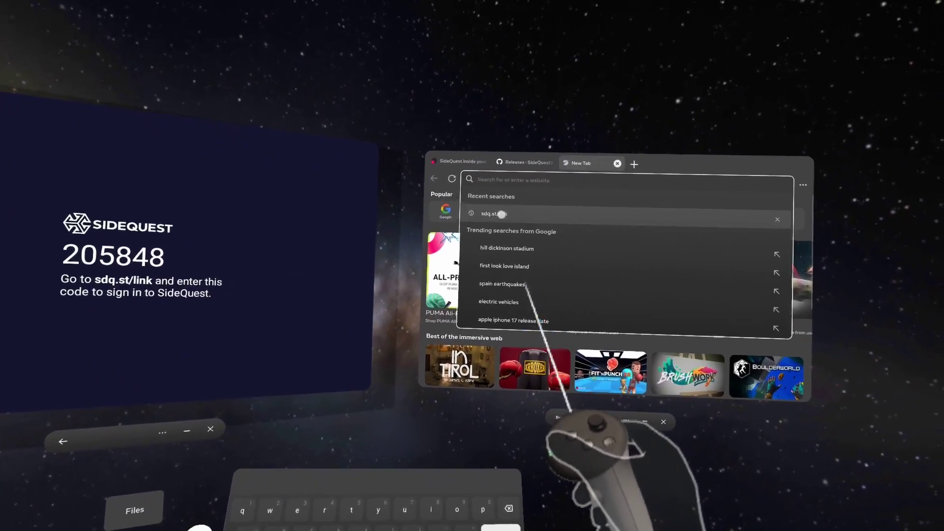
{"action": "left_click", "coordinate": [588, 222]}
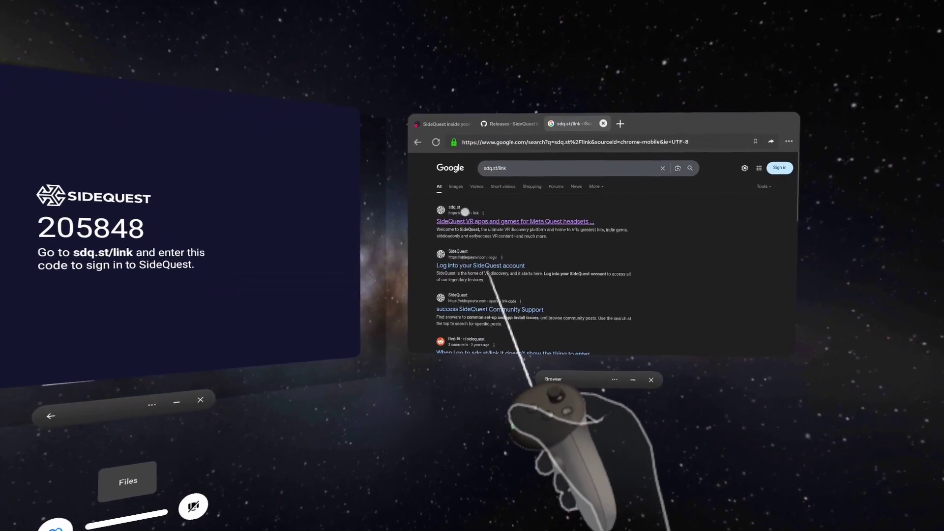
{"action": "left_click", "coordinate": [465, 178]}
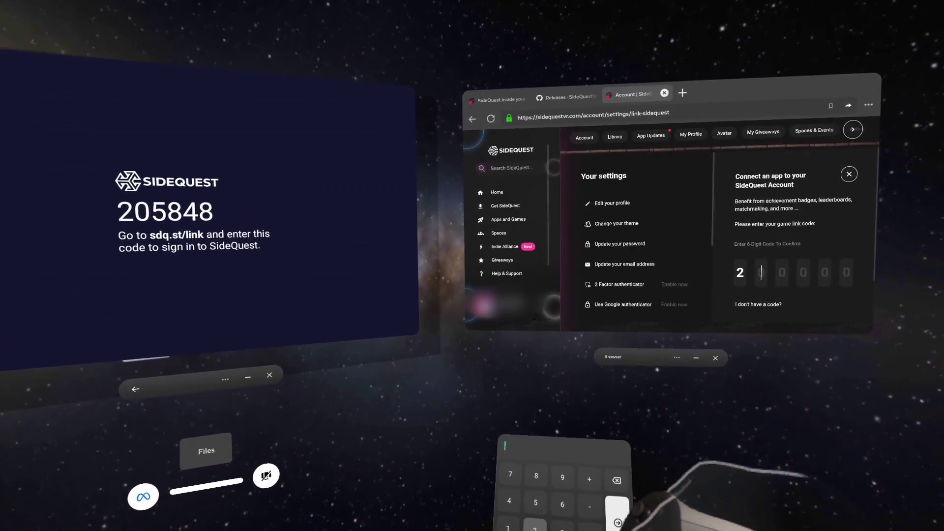
{"action": "type", "text": "05"}
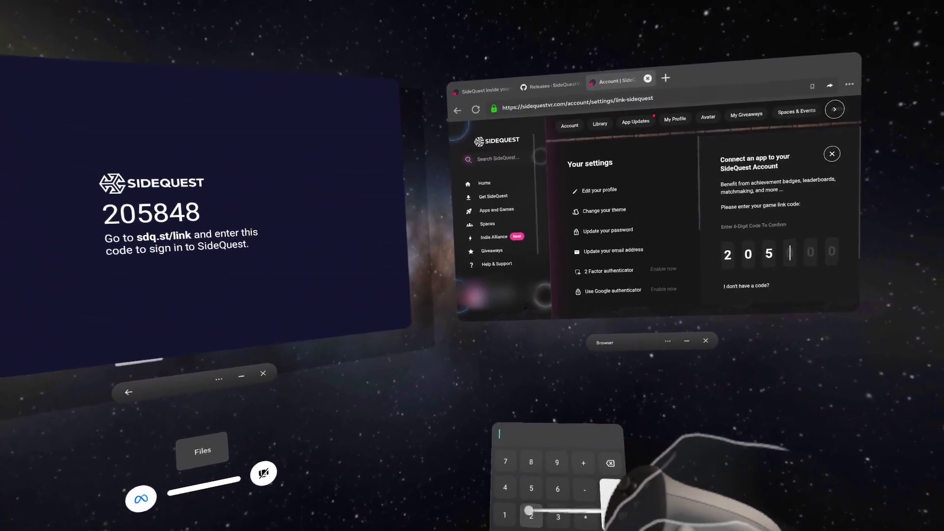
{"action": "type", "text": "848"}
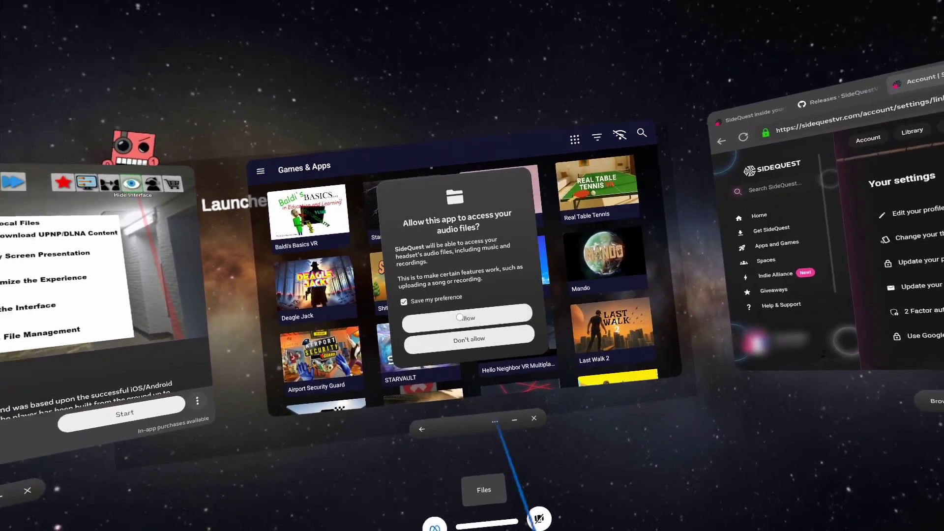
Allow SideQuest to access audio files and search its games and apps for "questcraft".
{"action": "left_click", "coordinate": [460, 317]}
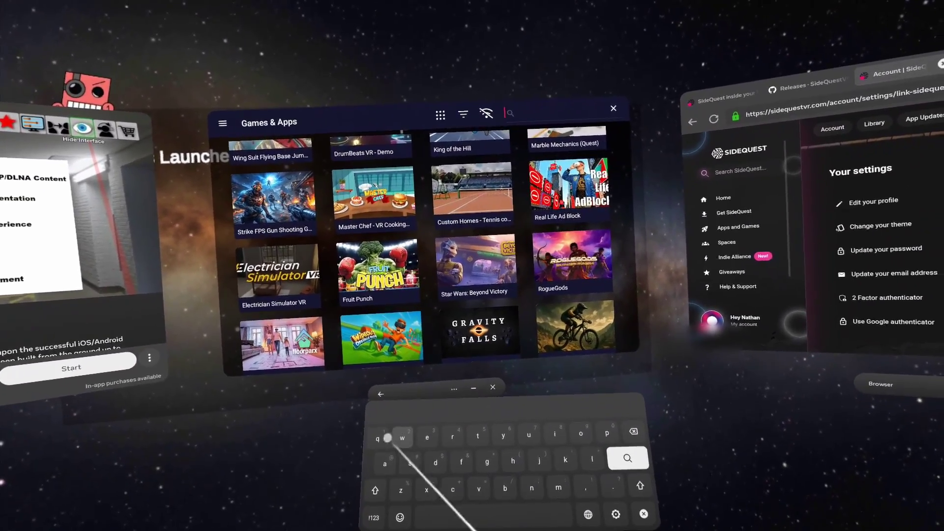
{"action": "type", "text": "qu"}
{"action": "left_click", "coordinate": [613, 460]}
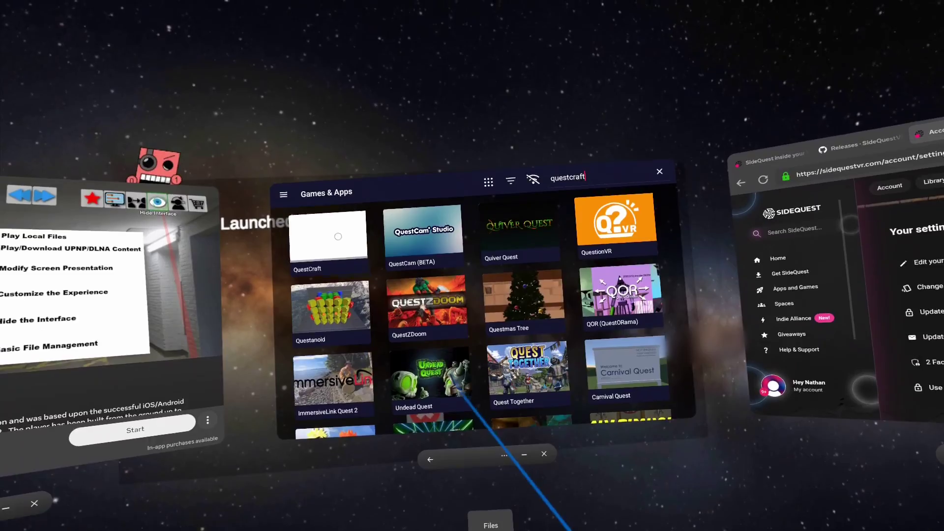
Open the QuestCraft listing, accept the cookies notice and sideload the app.
{"action": "left_click", "coordinate": [349, 313]}
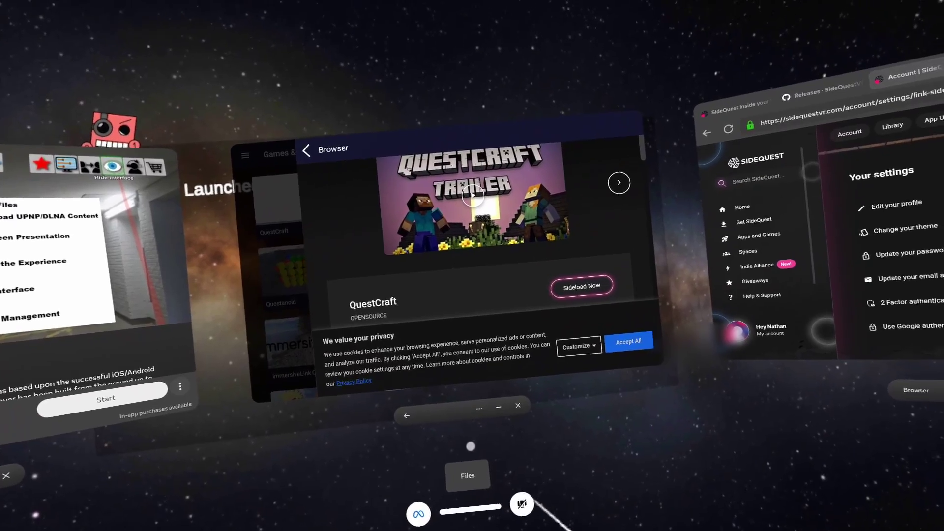
{"action": "left_click", "coordinate": [645, 397]}
{"action": "left_click", "coordinate": [464, 367]}
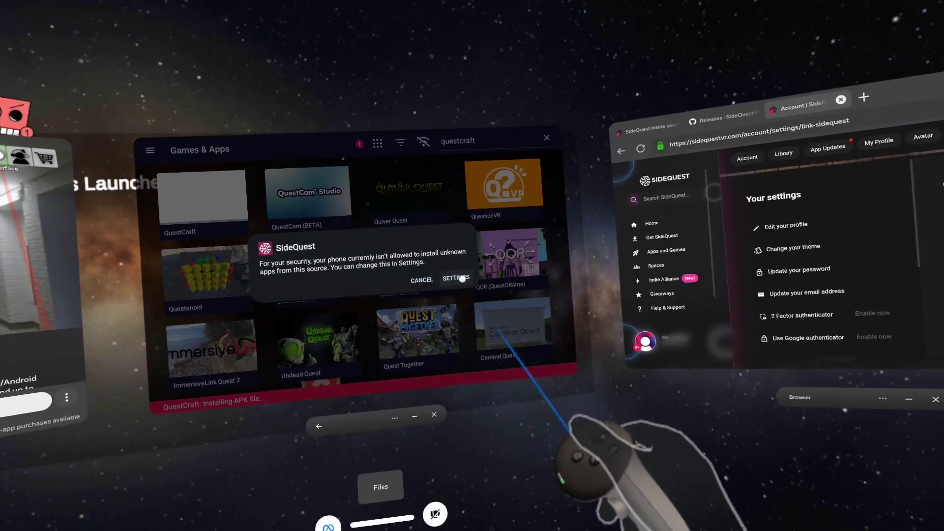
Allow SideQuest to install unknown apps and continue with the QuestCraft installation.
{"action": "left_click", "coordinate": [462, 279]}
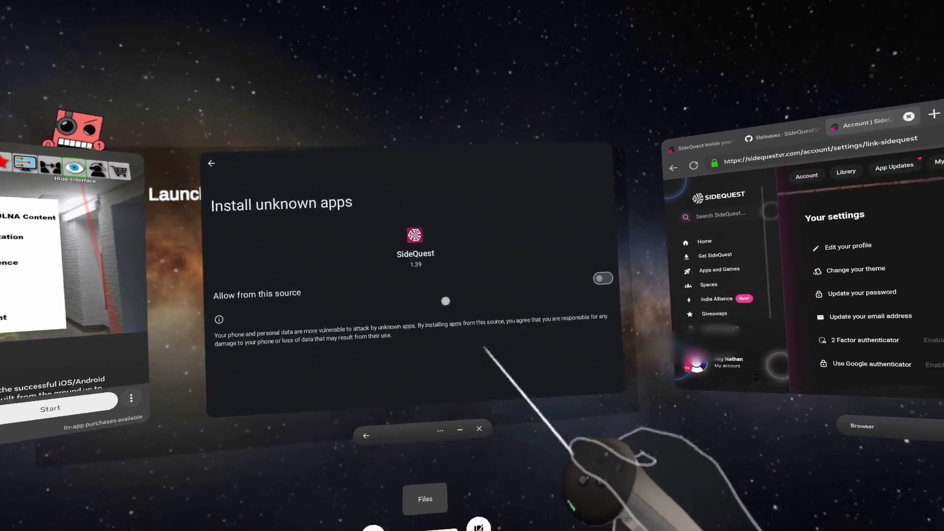
{"action": "left_click", "coordinate": [603, 278]}
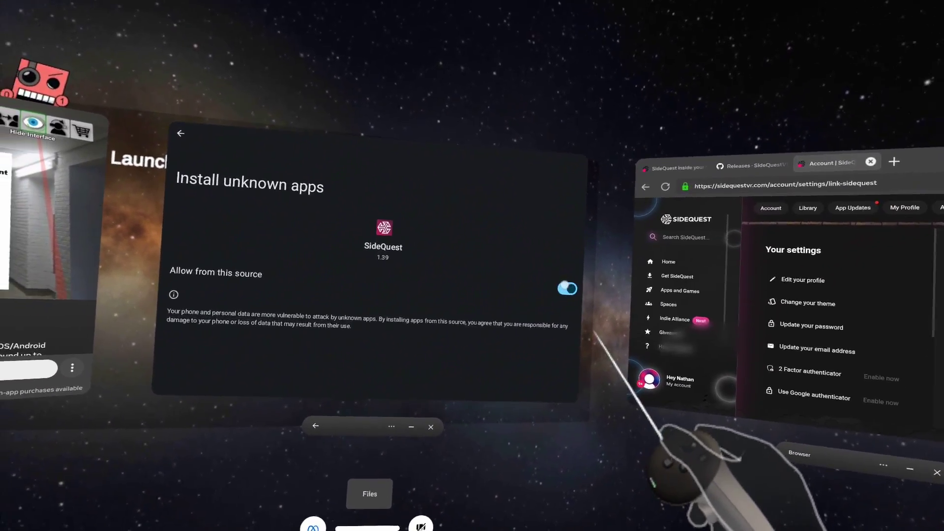
{"action": "left_click", "coordinate": [462, 308]}
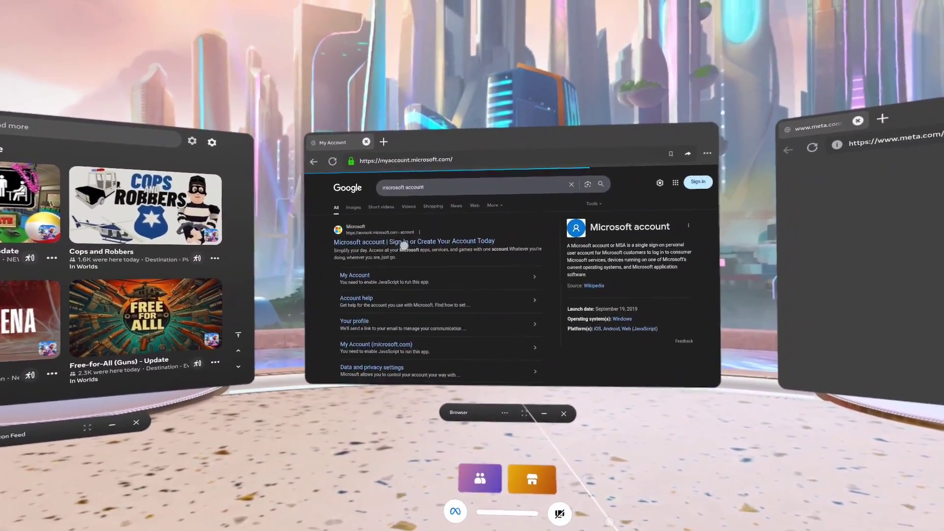
Open the Microsoft account sign-in page from the search results and enter the account's e-mail address.
{"action": "left_click", "coordinate": [404, 243]}
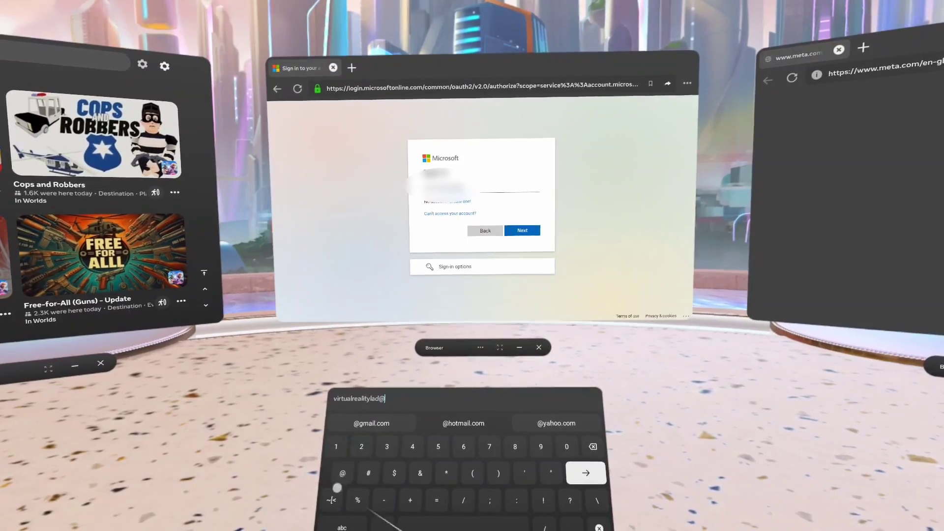
{"action": "left_click", "coordinate": [342, 526]}
{"action": "type", "text": "outlook.c"}
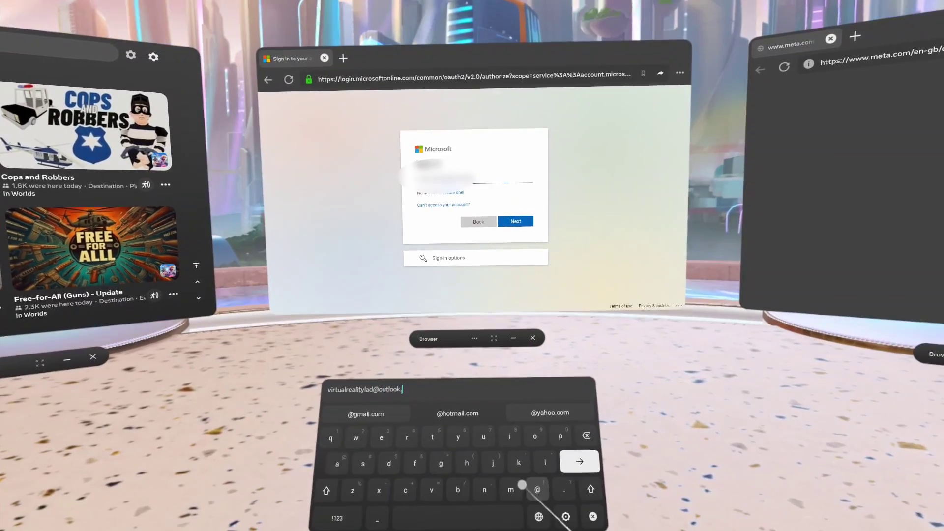
{"action": "type", "text": "o"}
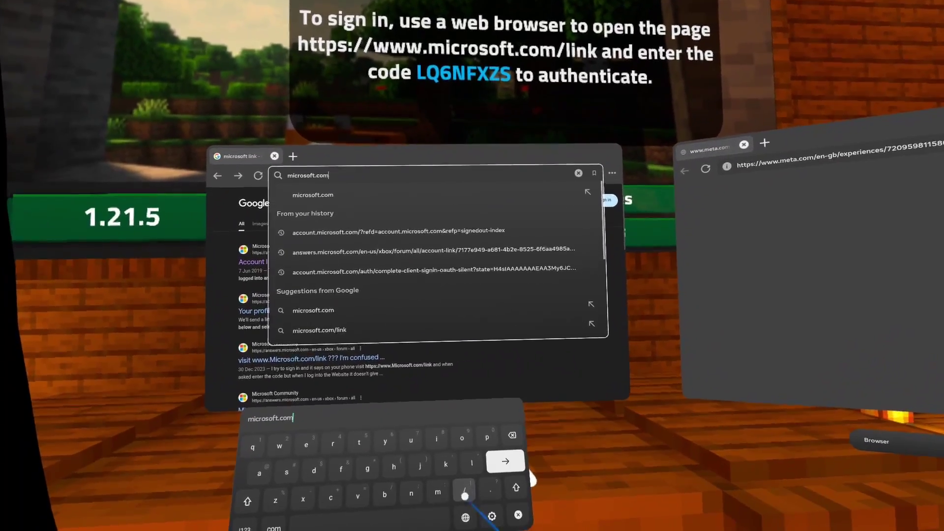
Open microsoft.com/link in the browser, enter the sign-in code shown by QuestCraft, and submit the Microsoft account password.
{"action": "left_click", "coordinate": [347, 334]}
{"action": "left_click", "coordinate": [431, 327]}
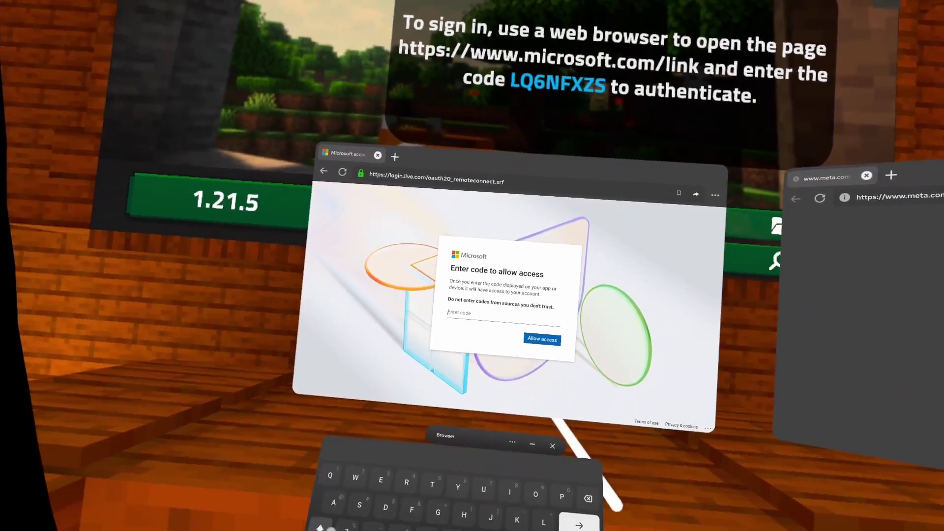
{"action": "type", "text": "LQ6NFXZS"}
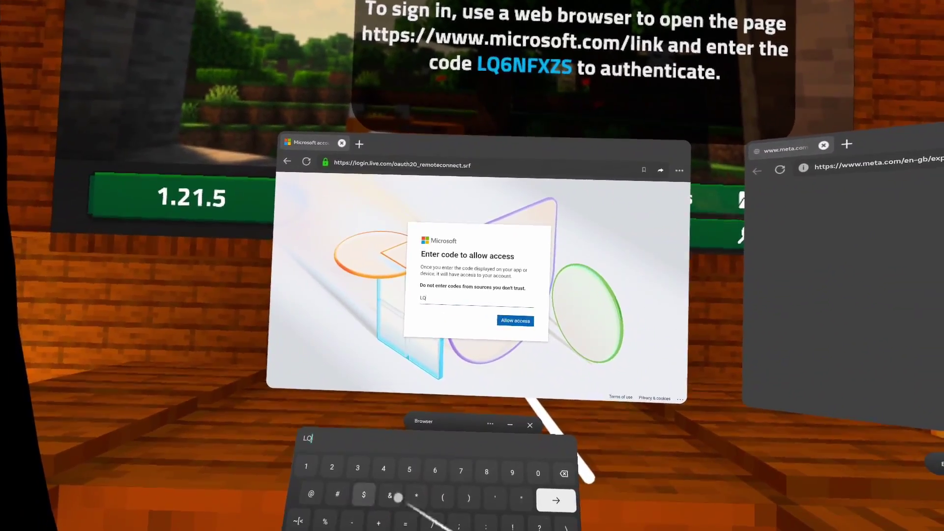
{"action": "key", "text": "Return"}
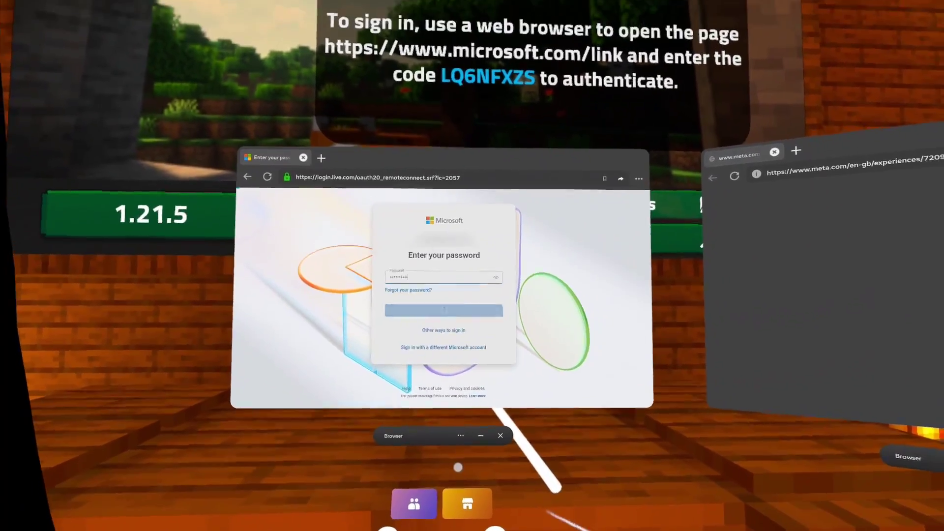
Accept the Xbox Live and profile permissions requested by QCXR for the Microsoft account and dismiss the code message.
{"action": "left_click", "coordinate": [456, 268]}
{"action": "scroll", "coordinate": [461, 313], "scroll_direction": "down", "scroll_amount": 3}
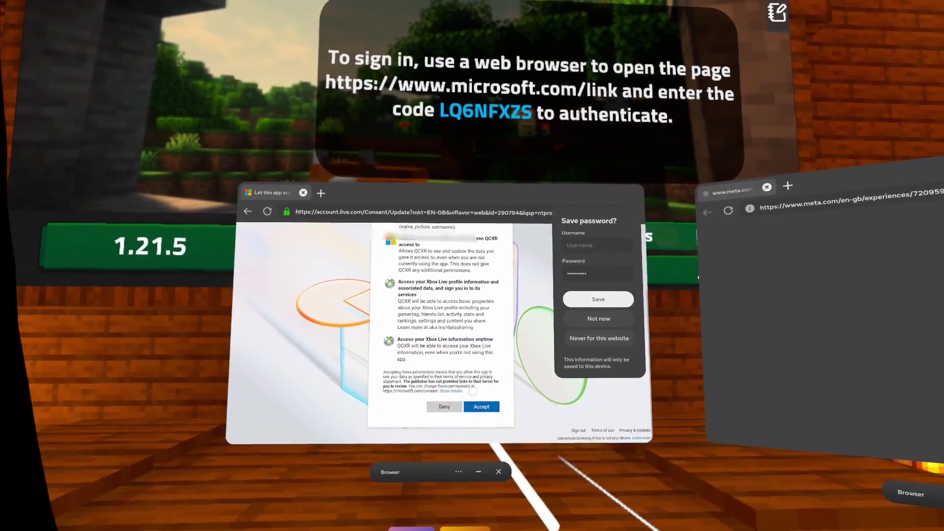
{"action": "left_click", "coordinate": [480, 401]}
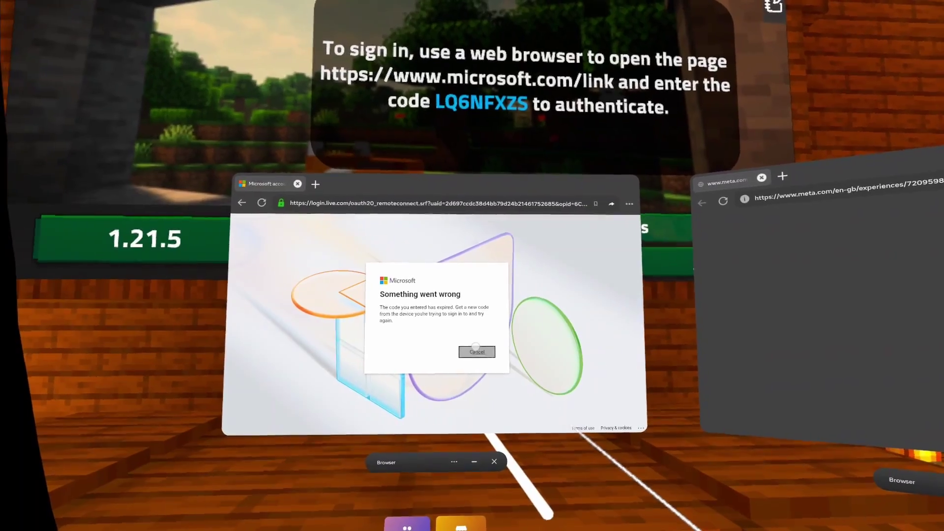
{"action": "left_click", "coordinate": [477, 346]}
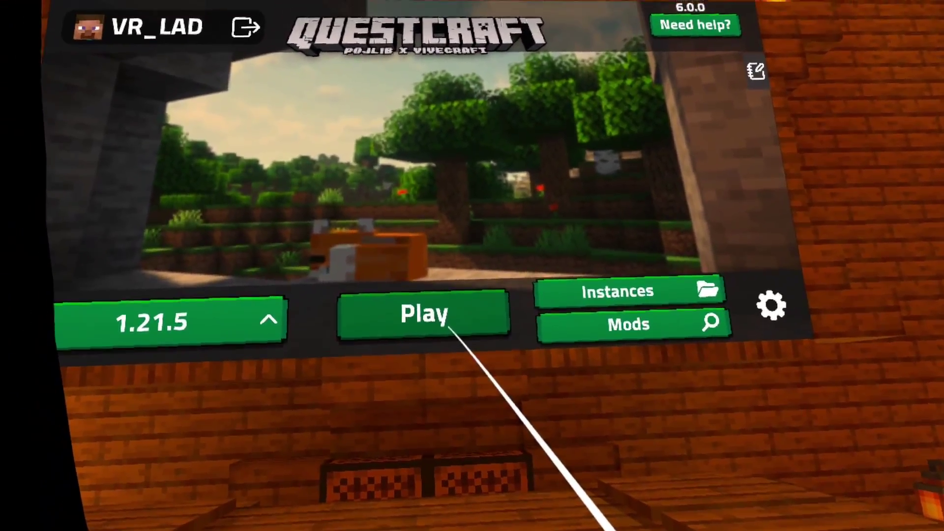
Launch version 1.21.5 in QuestCraft to start installing its game files.
{"action": "left_click", "coordinate": [445, 347]}
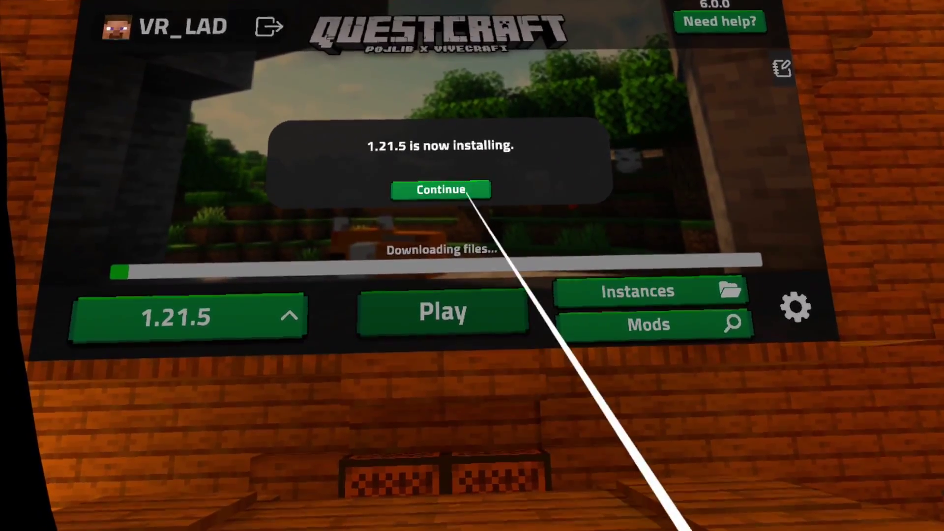